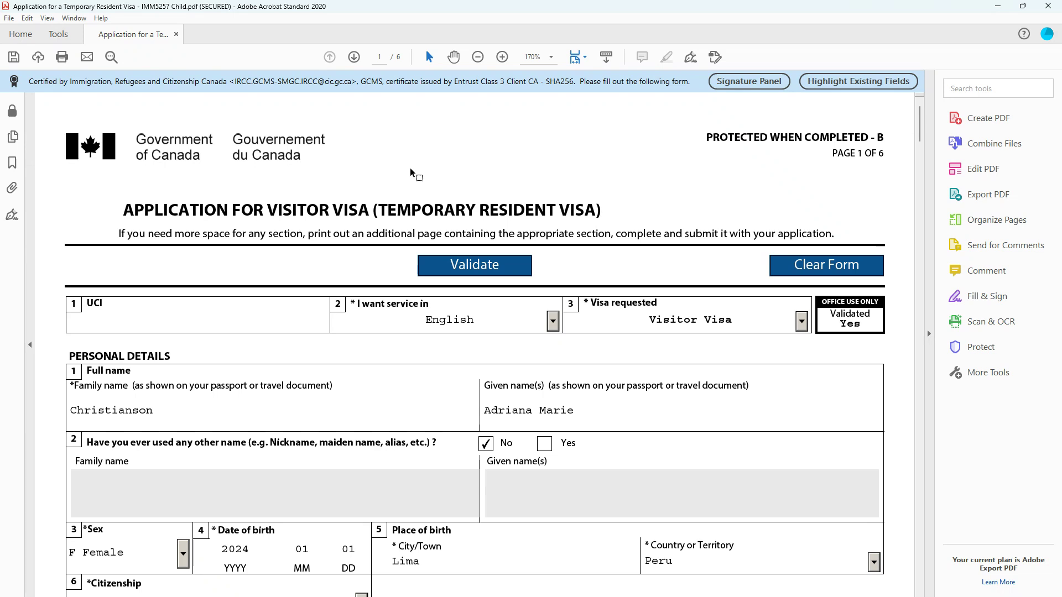
# Review page 1 of the child's visitor visa form, from service language and visa type through personal details, residence and marital status
pyautogui.scroll(-2, 410, 168)
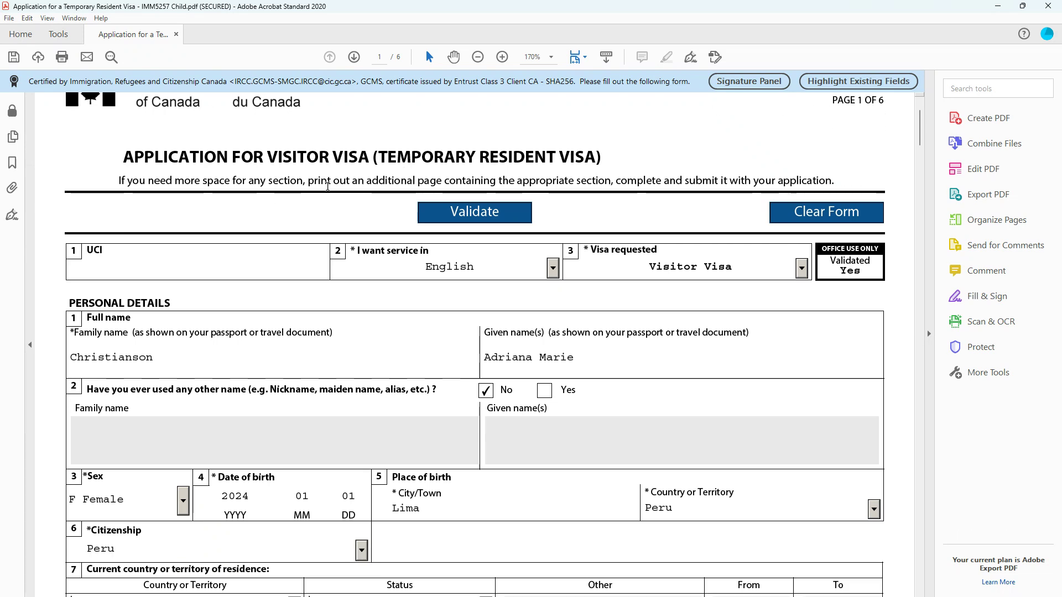
pyautogui.scroll(-2, 354, 276)
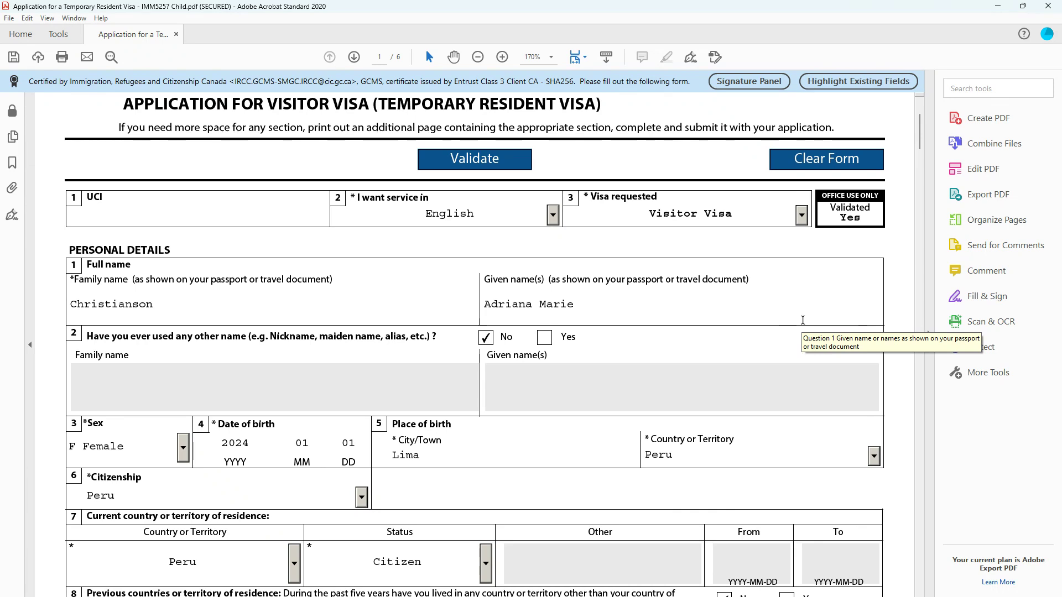
pyautogui.scroll(-2, 104, 316)
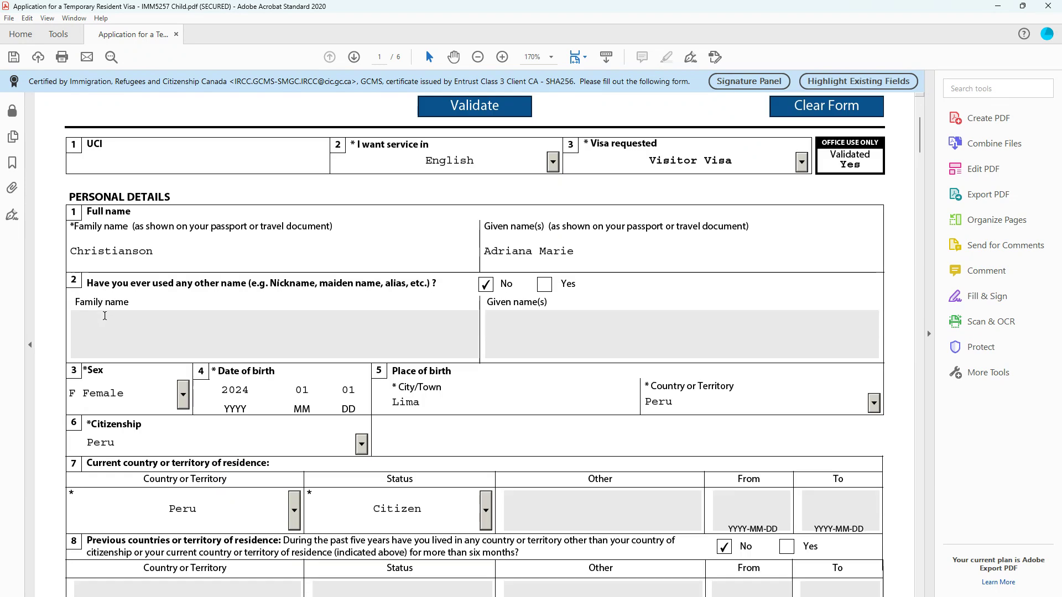
pyautogui.scroll(-3, 15, 368)
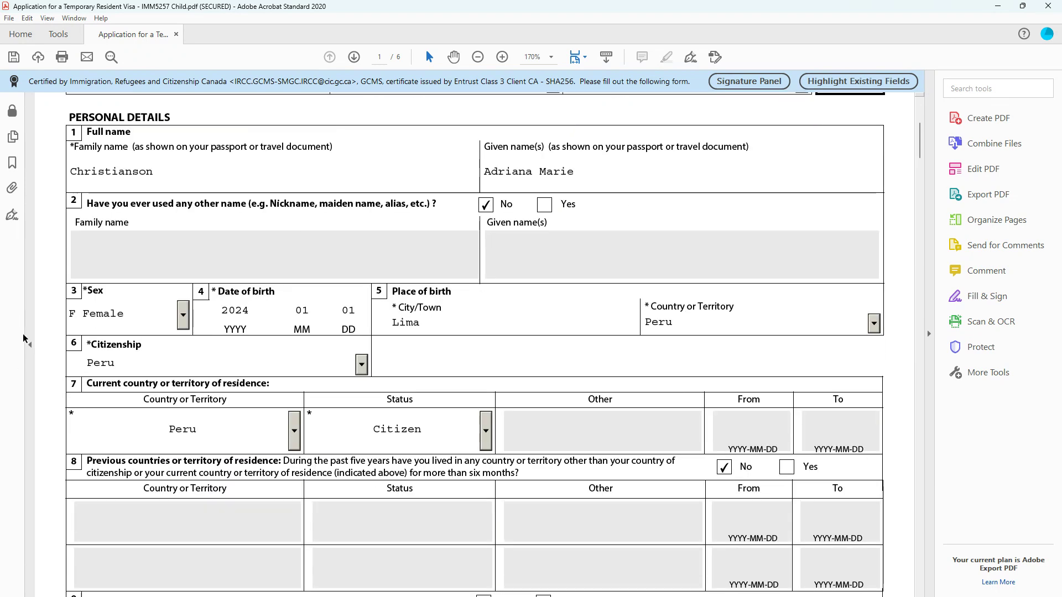
pyautogui.scroll(-6, 23, 321)
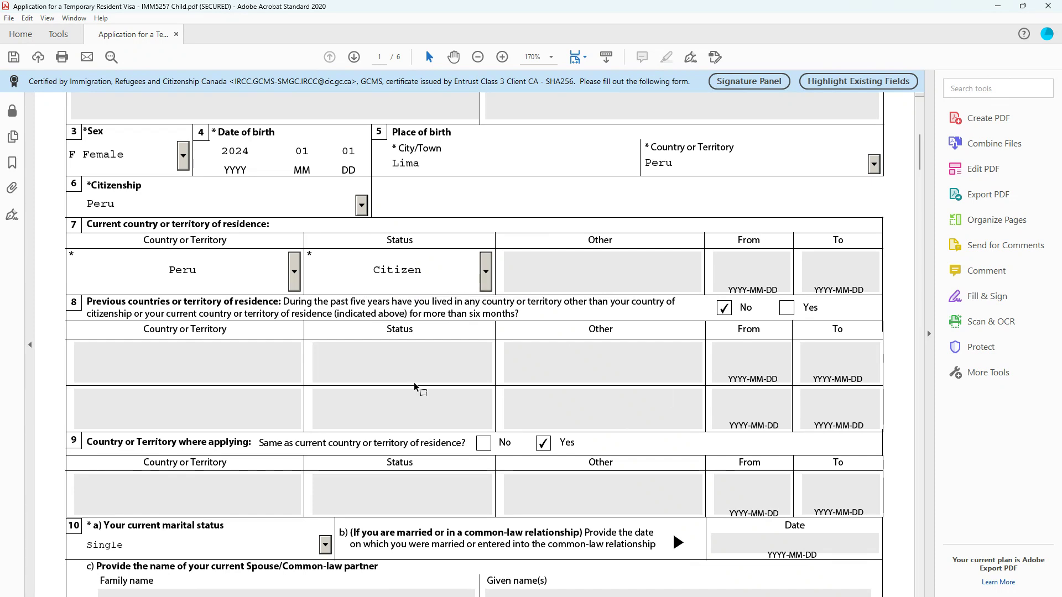
pyautogui.scroll(-3, 420, 390)
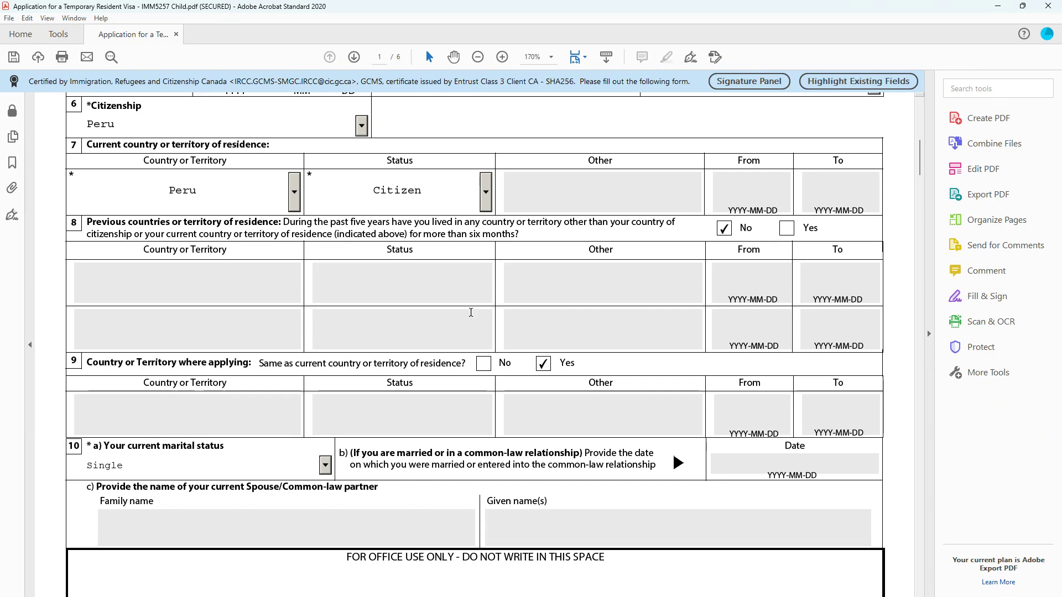
pyautogui.scroll(3, 462, 371)
pyautogui.scroll(1, 462, 371)
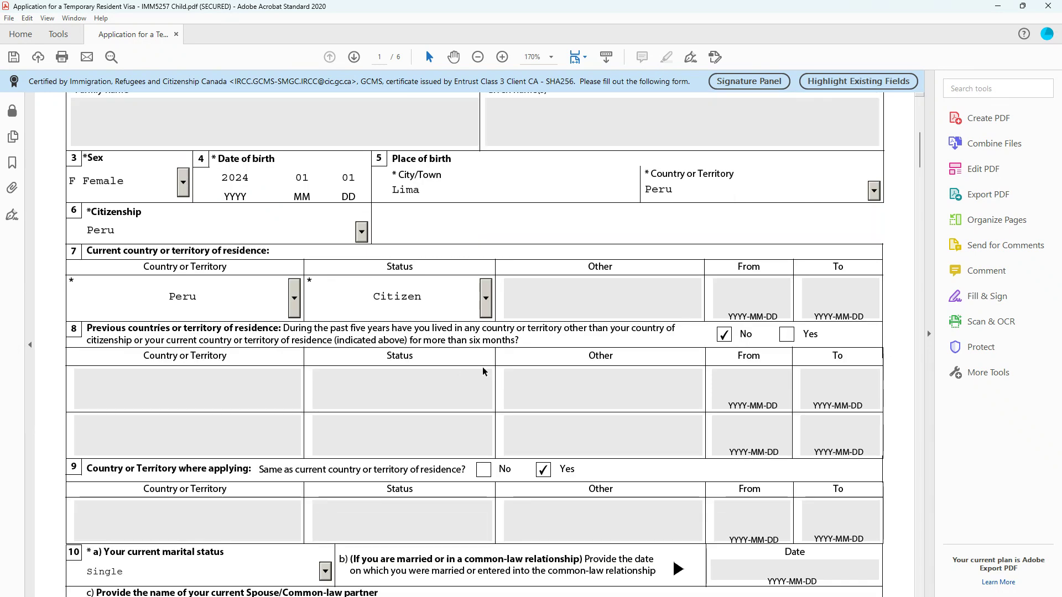
pyautogui.moveTo(923, 161); pyautogui.dragTo(918, 126)
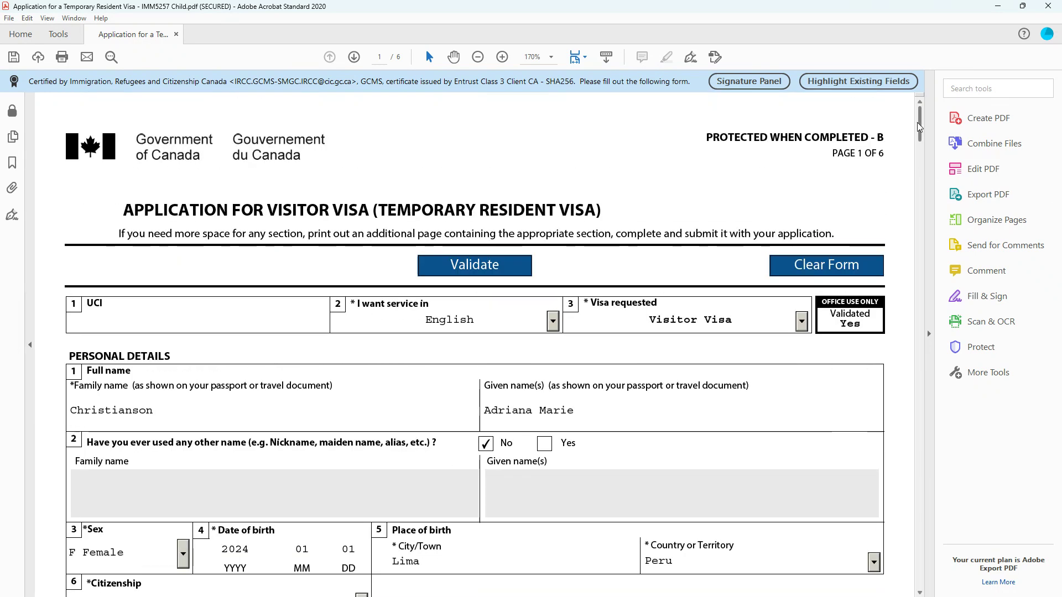
pyautogui.moveTo(917, 122); pyautogui.dragTo(918, 156)
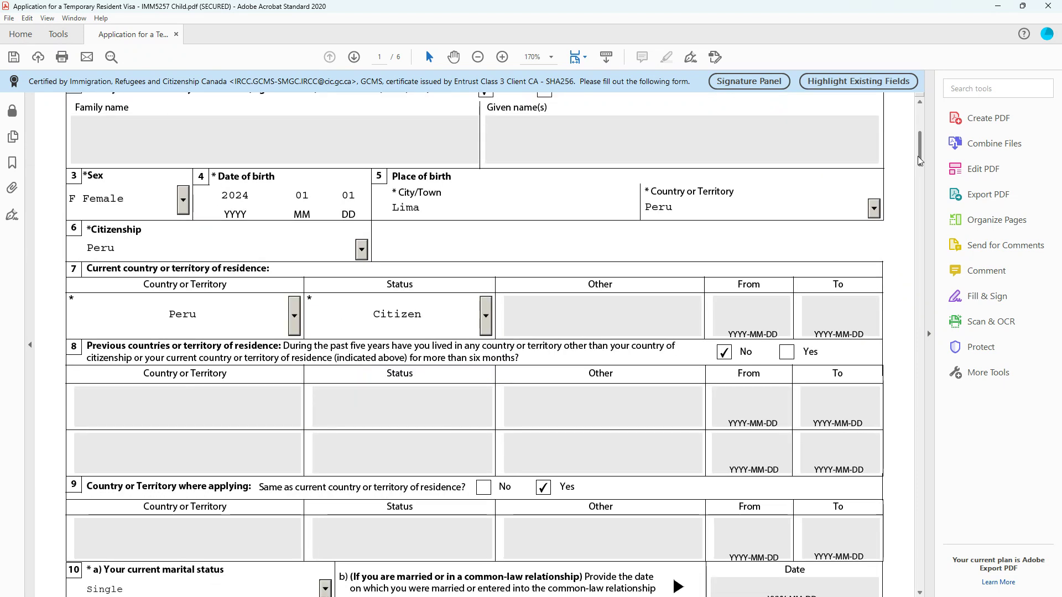
pyautogui.scroll(10, 528, 311)
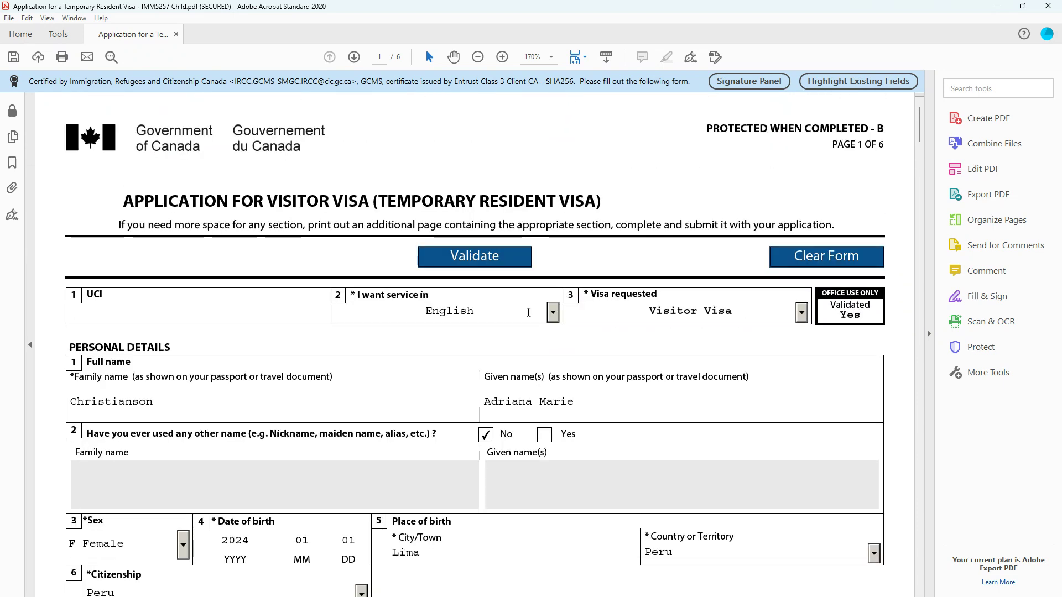
pyautogui.scroll(-10, 528, 313)
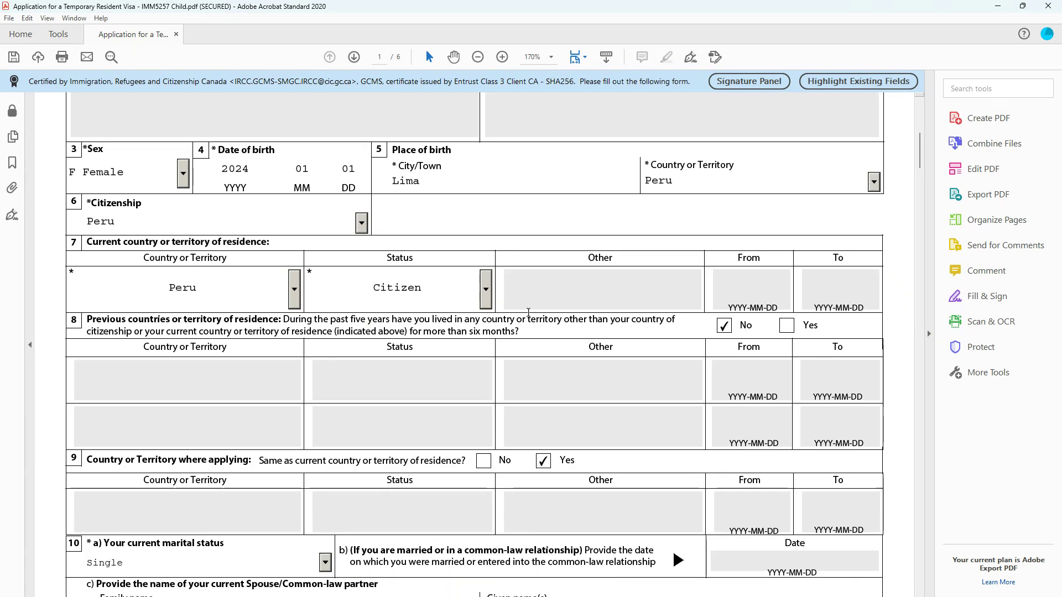
pyautogui.scroll(-4, 528, 312)
pyautogui.scroll(-10, 268, 335)
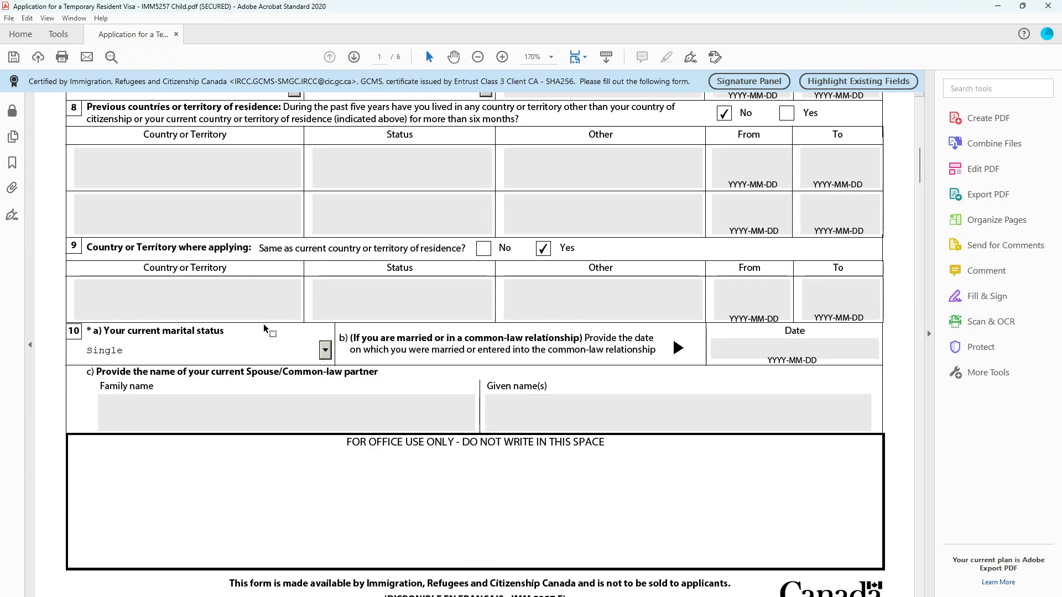
# Review page 2 of the form, covering previous relationships, languages, passport, identity documents and contact information
pyautogui.scroll(-5, 261, 301)
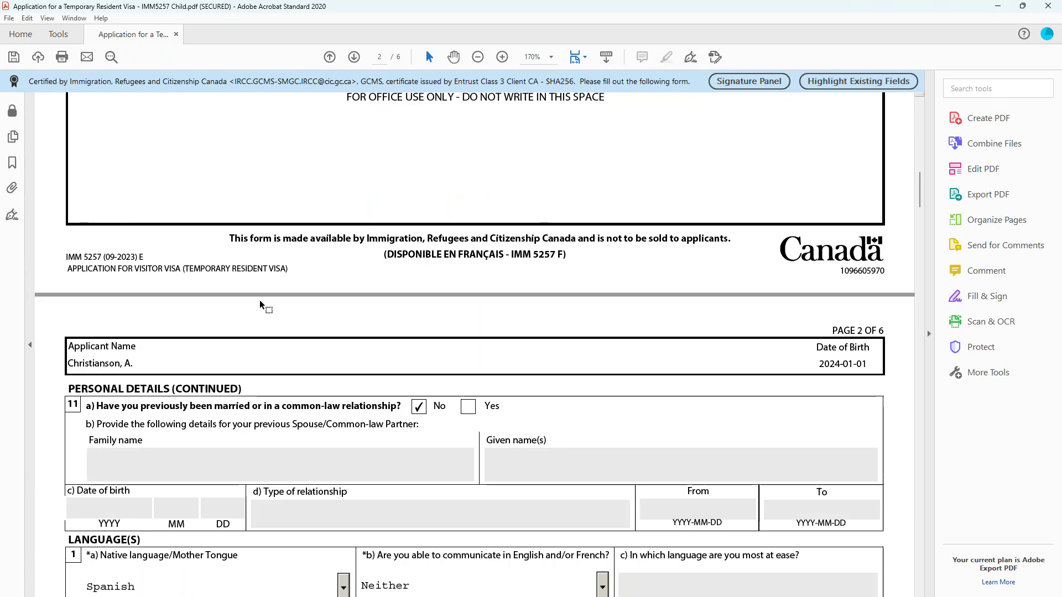
pyautogui.scroll(-5, 260, 300)
pyautogui.scroll(-4, 260, 300)
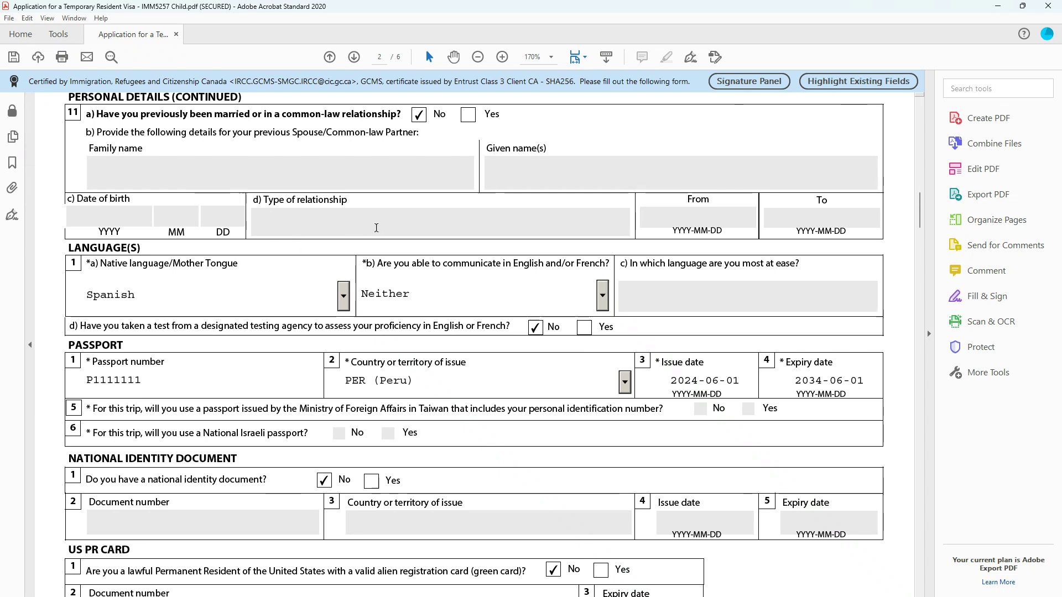
pyautogui.scroll(-5, 345, 204)
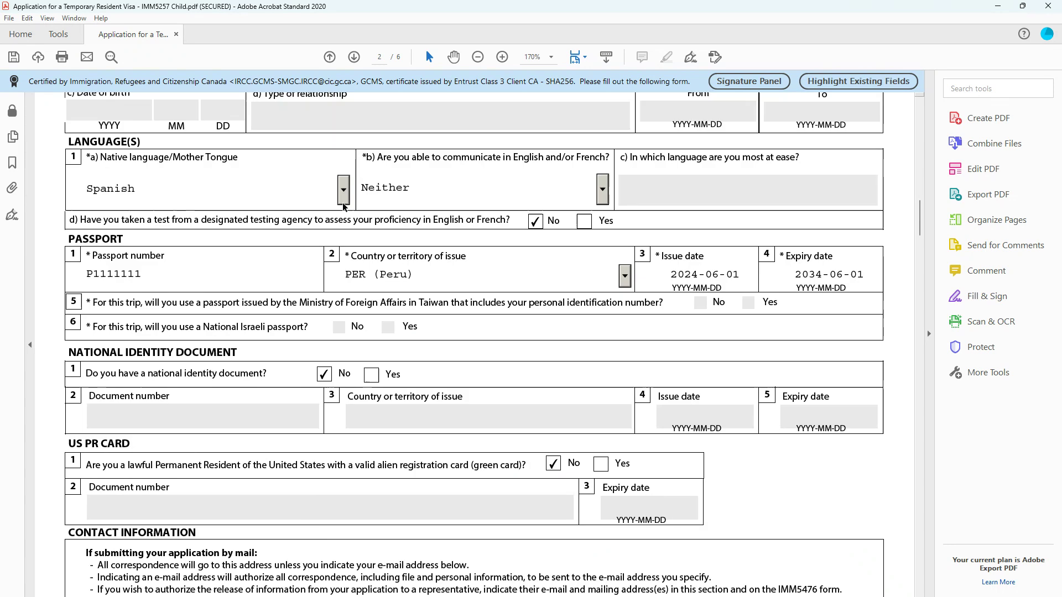
pyautogui.scroll(-9, 299, 185)
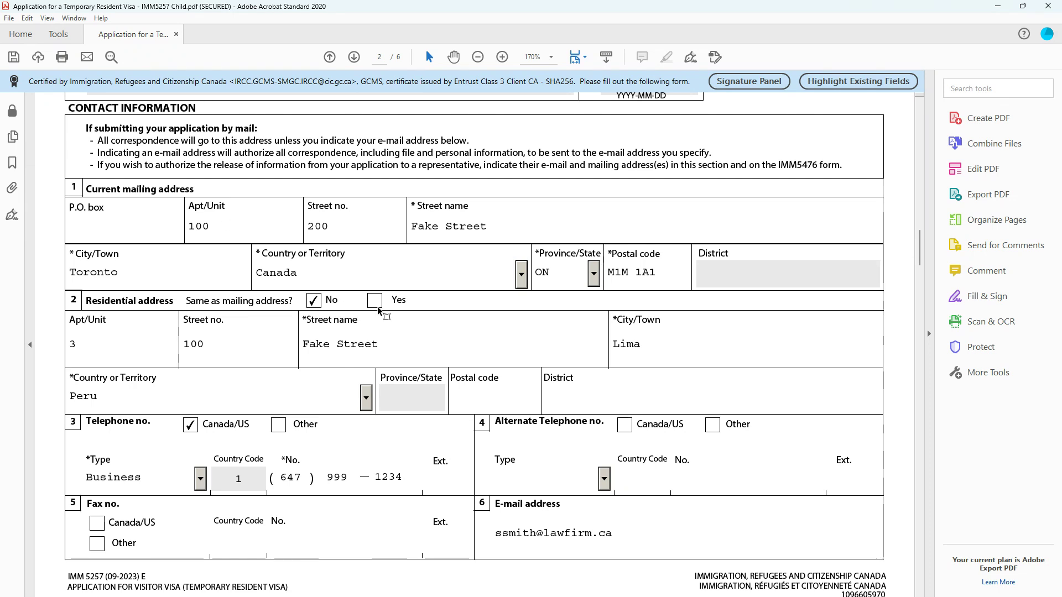
pyautogui.scroll(-3, 289, 336)
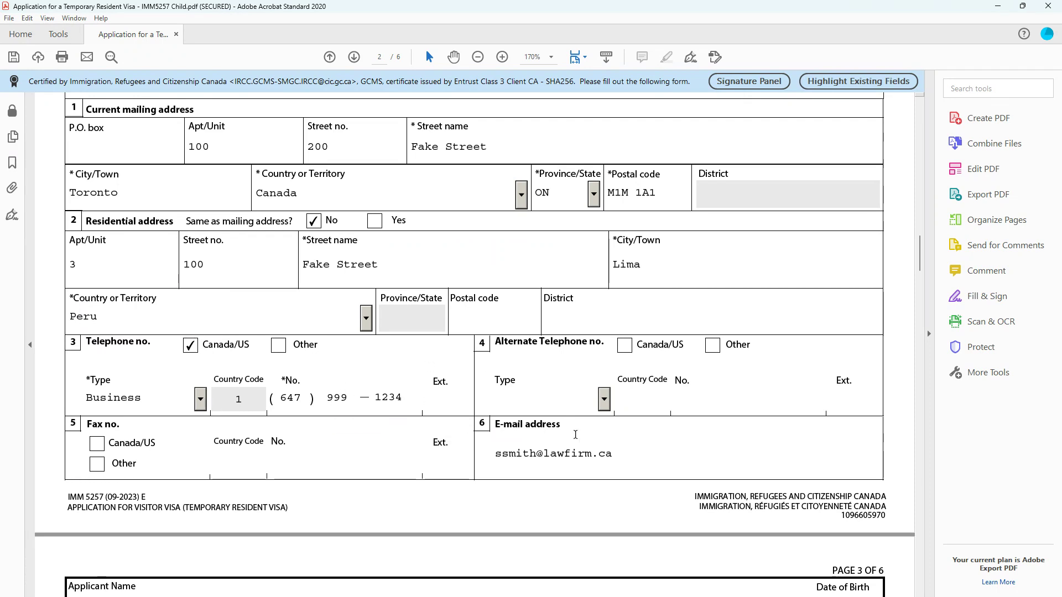
# Examine the details of the visit to Canada and the available options for the purpose of the visit, keeping Other
pyautogui.scroll(-10, 326, 442)
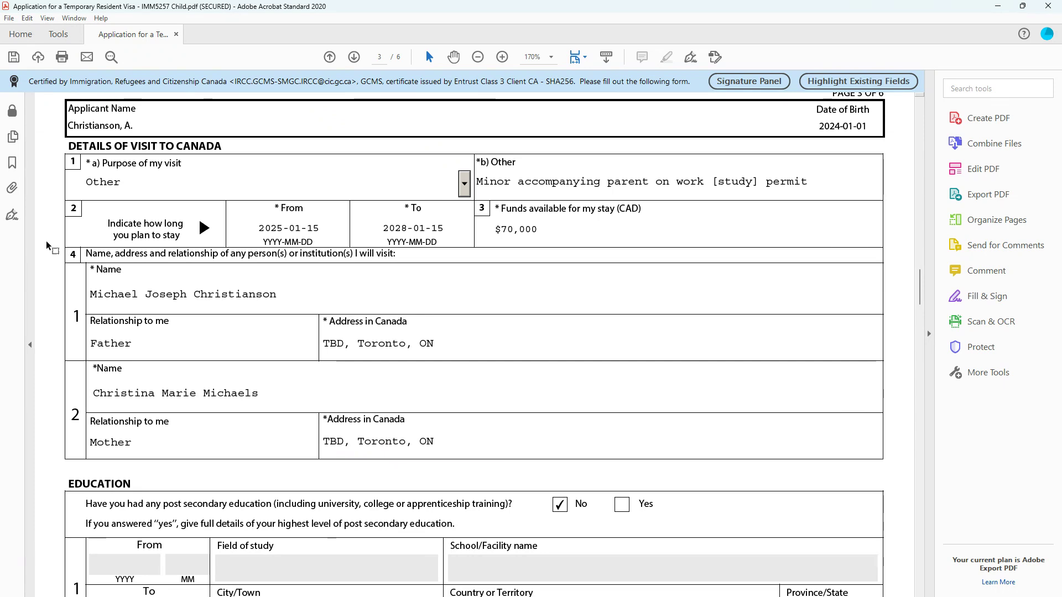
pyautogui.click(470, 185)
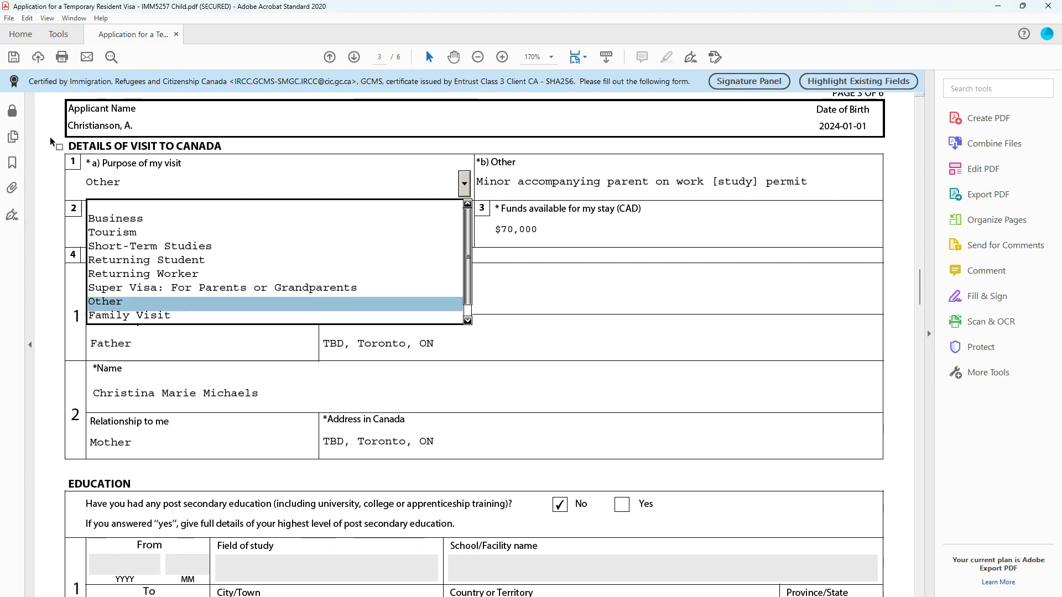
pyautogui.click(329, 184)
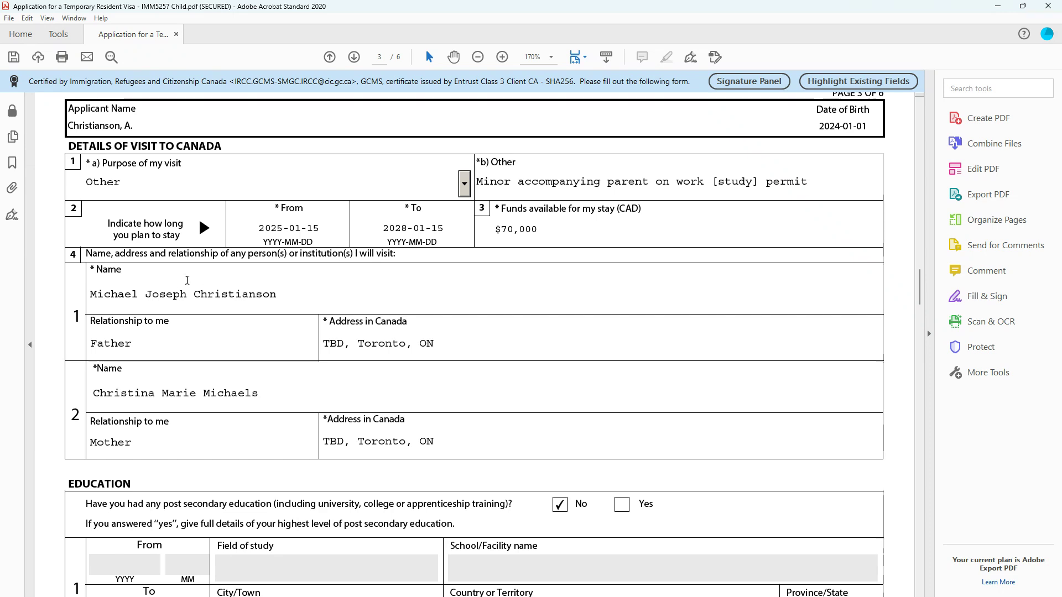
# Review the persons to be visited, the education section and the employment history on page 3
pyautogui.scroll(-3, 929, 287)
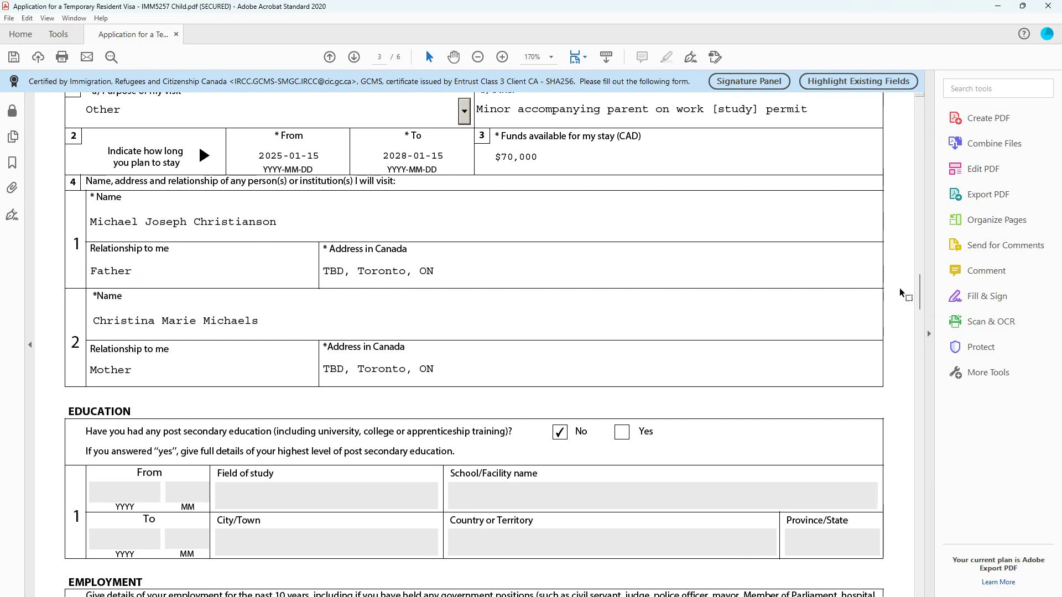
pyautogui.moveTo(920, 293)
pyautogui.mouseDown()
pyautogui.moveTo(917, 333)
pyautogui.moveTo(918, 303)
pyautogui.mouseUp()
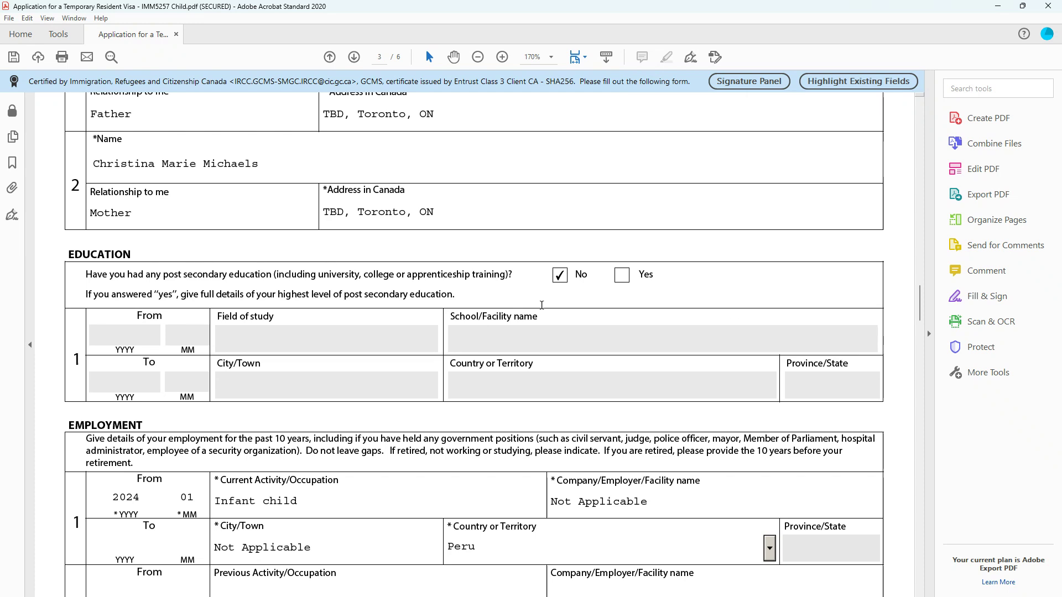
pyautogui.moveTo(921, 293); pyautogui.dragTo(921, 310)
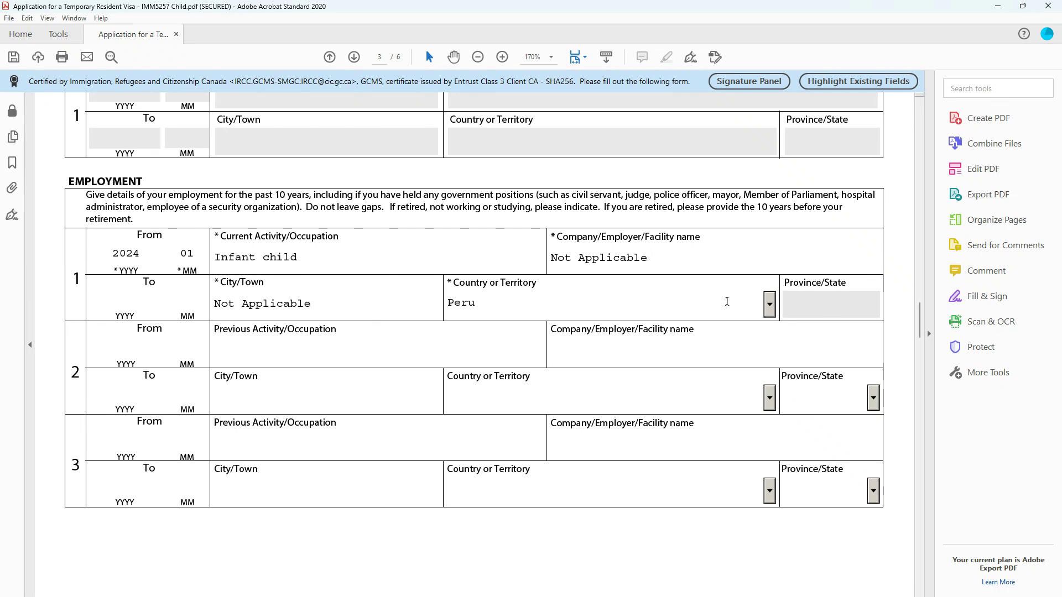
# Examine the background information questions on page 4, including the age condition for completing the section
pyautogui.scroll(-10, 907, 313)
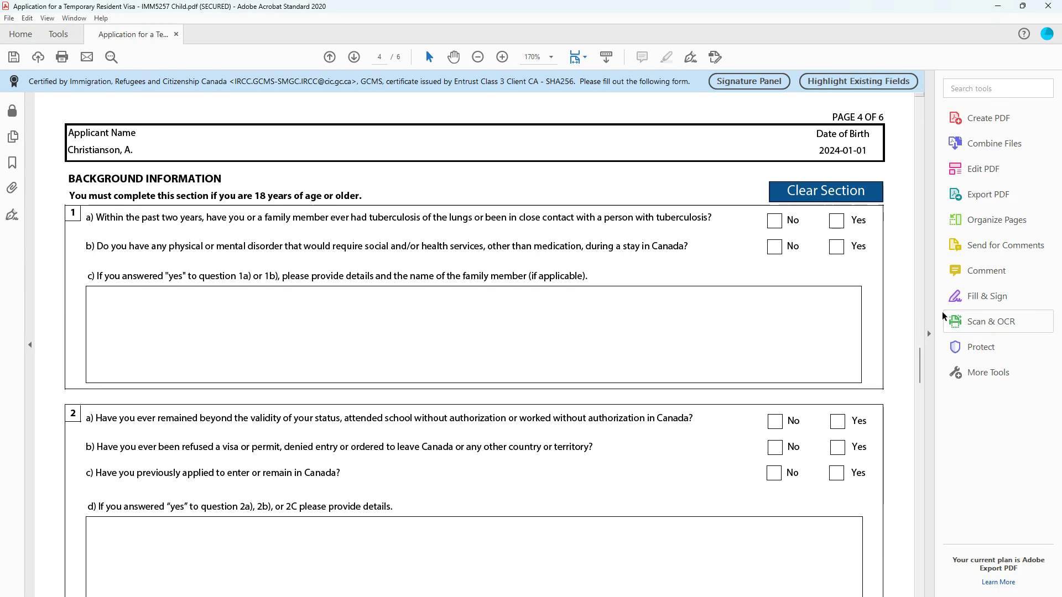
pyautogui.moveTo(922, 368); pyautogui.dragTo(919, 389)
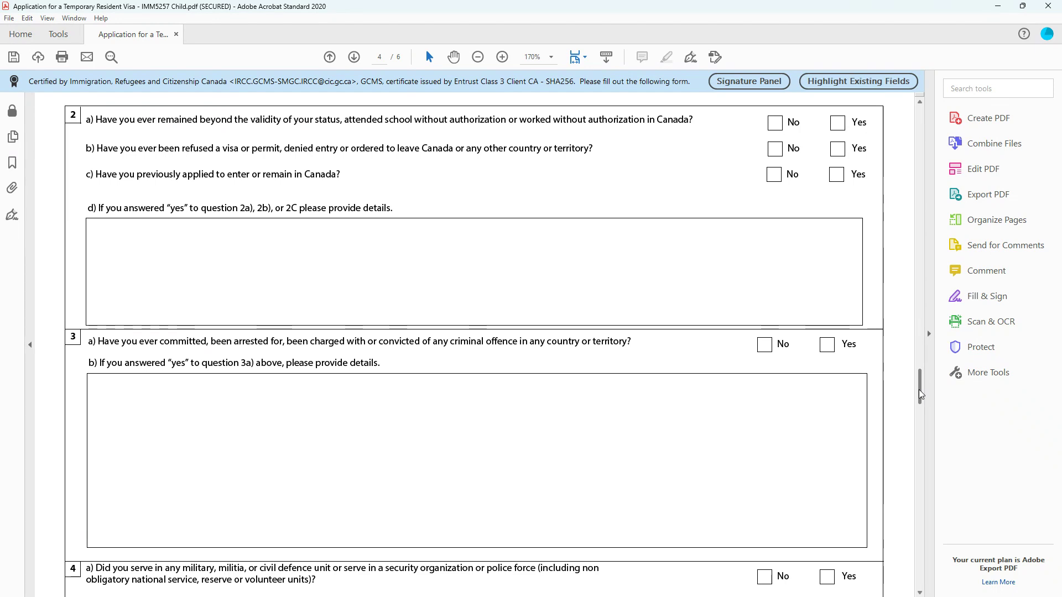
pyautogui.moveTo(919, 391)
pyautogui.mouseDown()
pyautogui.moveTo(919, 404)
pyautogui.moveTo(919, 373)
pyautogui.mouseUp()
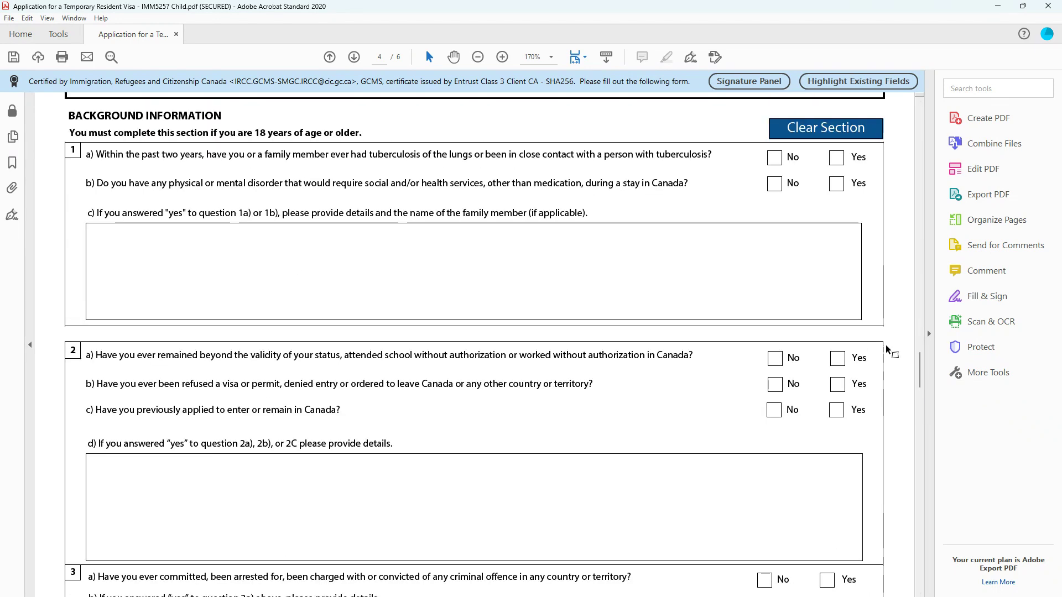
pyautogui.moveTo(919, 360); pyautogui.dragTo(921, 354)
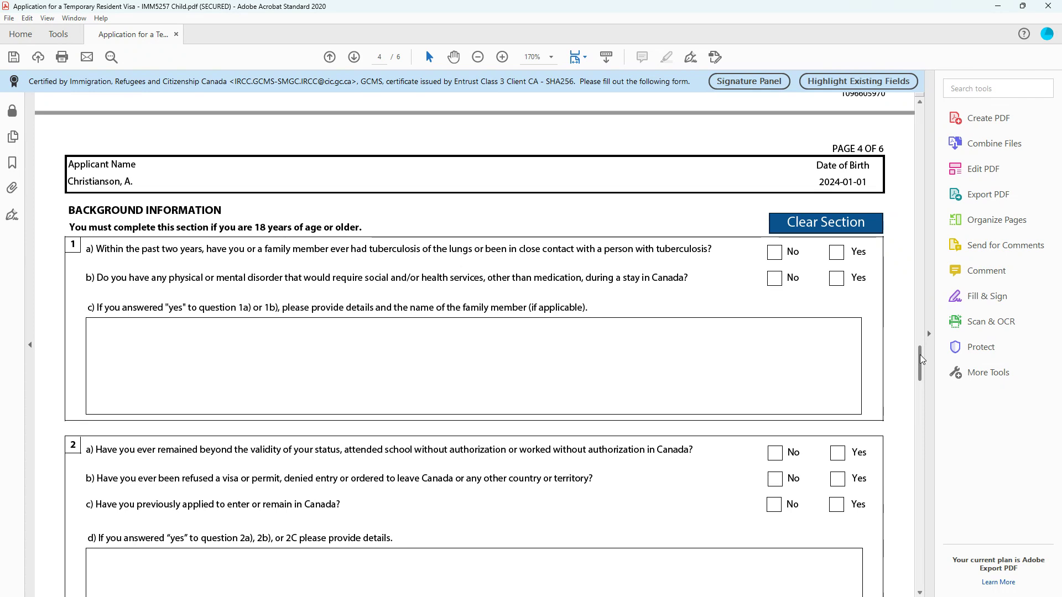
# Check the consent answer, parent or guardian signature and date on page 5, and return to the beginning of the form
pyautogui.moveTo(921, 355); pyautogui.dragTo(915, 444)
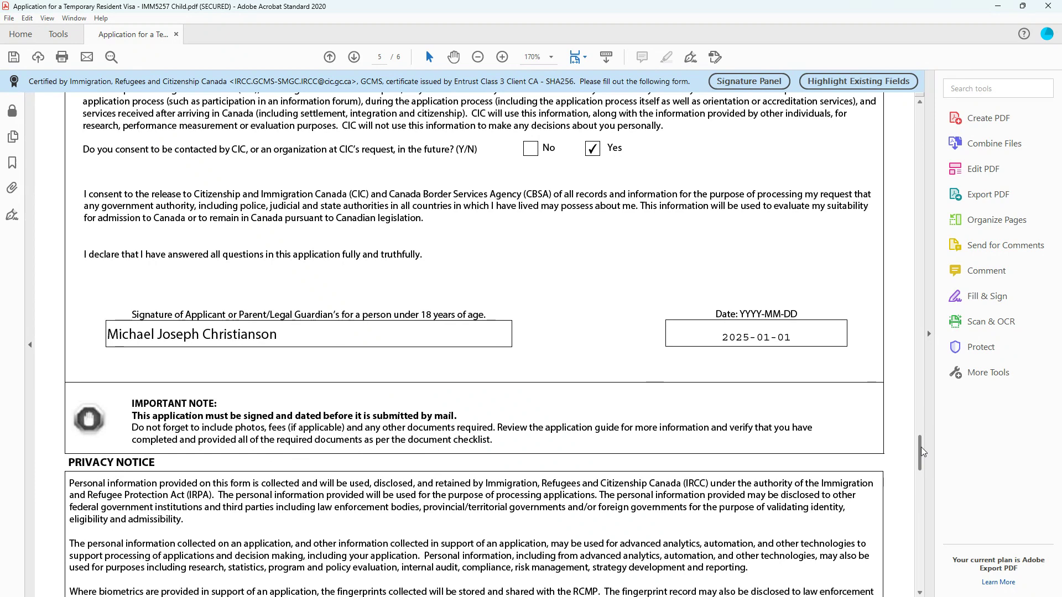
pyautogui.moveTo(921, 447); pyautogui.dragTo(922, 435)
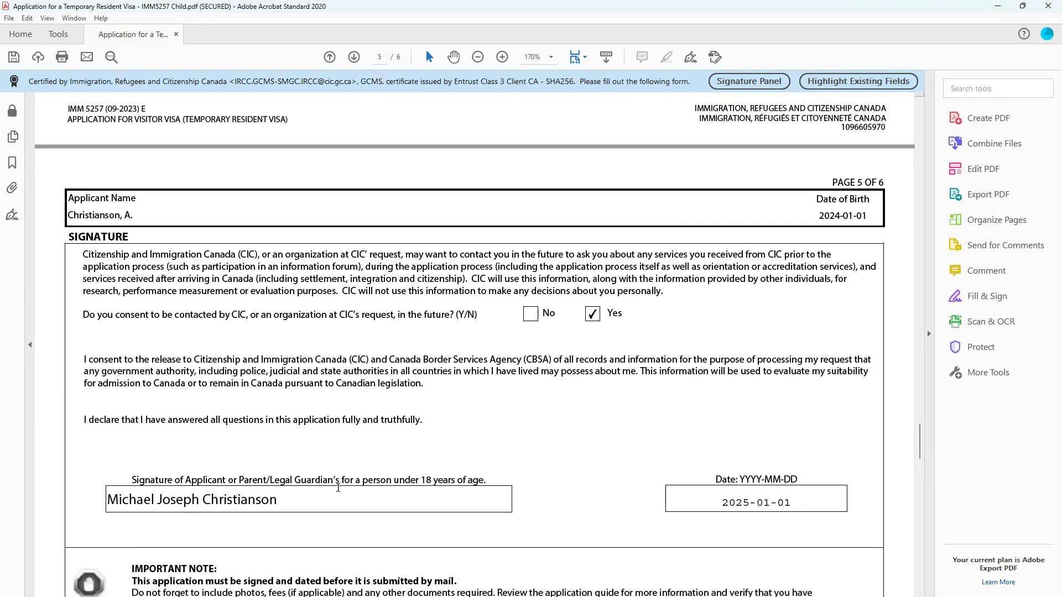
pyautogui.moveTo(920, 446); pyautogui.dragTo(916, 123)
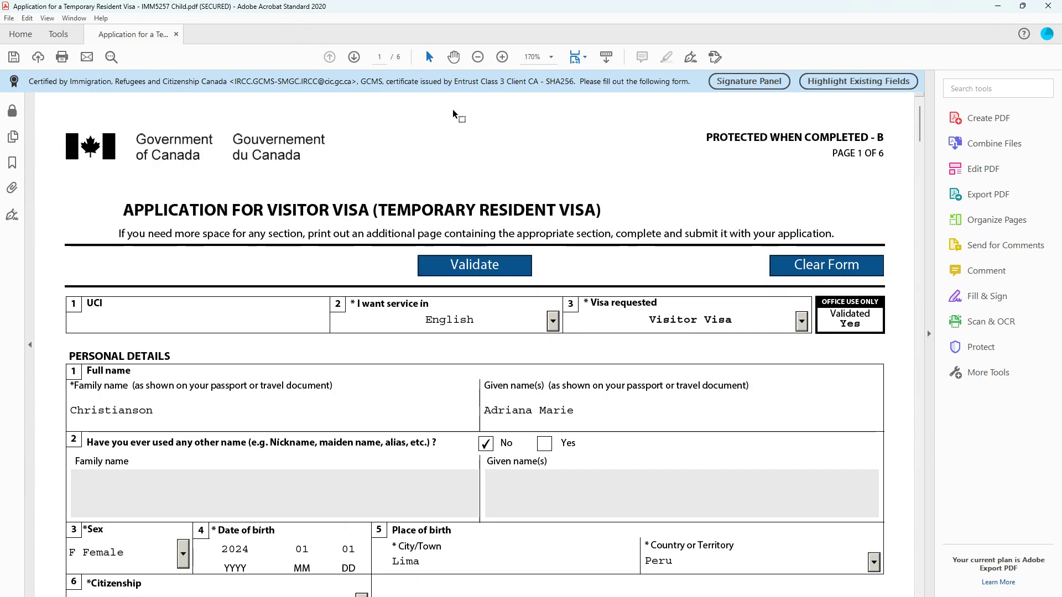